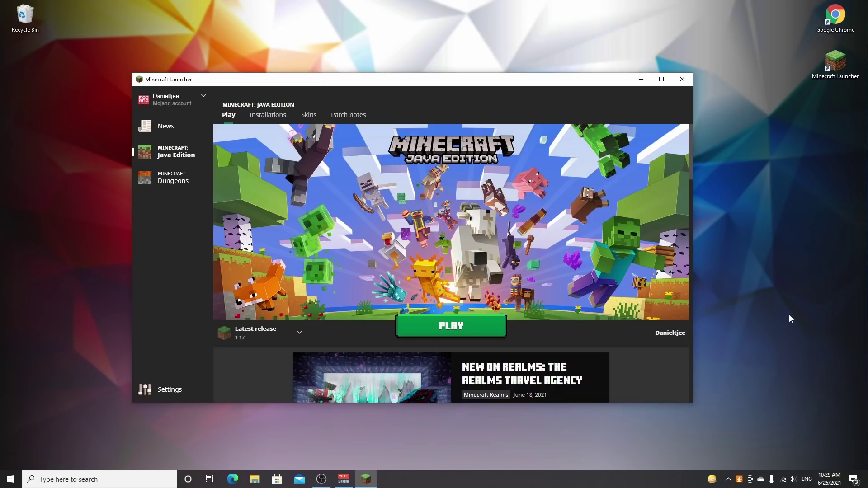
Restart the launcher, launch Minecraft 1.17 to its title screen, then quit the game.
{"action": "left_click", "coordinate": [681, 81]}
{"action": "double_click", "coordinate": [823, 66]}
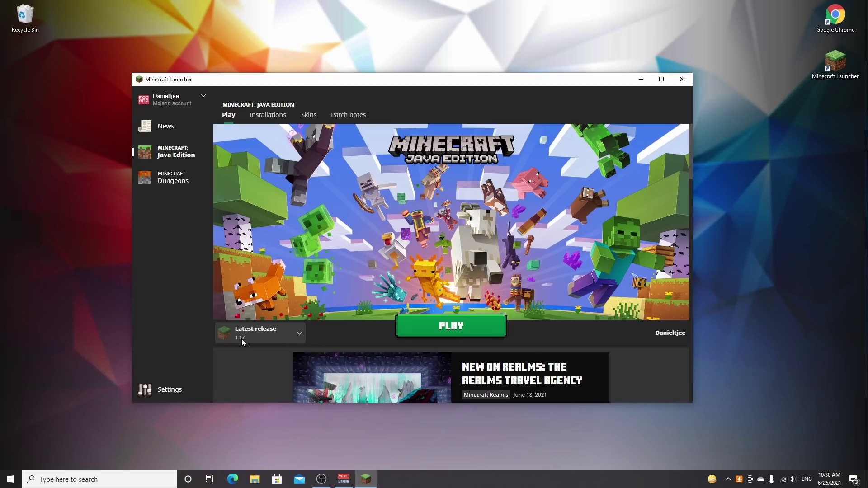
{"action": "left_click", "coordinate": [449, 329]}
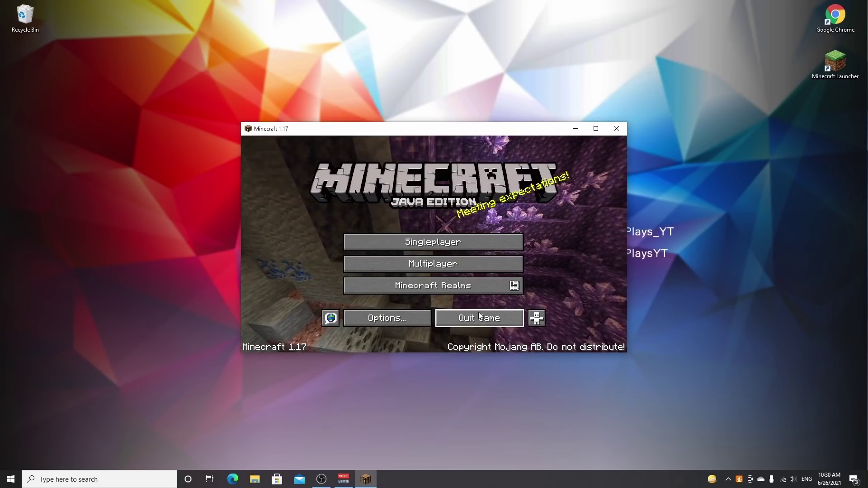
{"action": "left_click", "coordinate": [479, 317]}
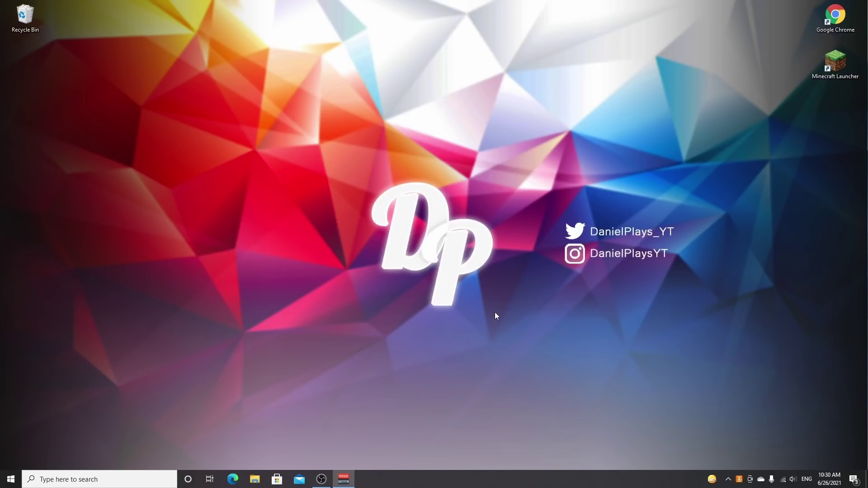
Load danielplays.net in Chrome and open the OptiFine 1.17 install article.
{"action": "double_click", "coordinate": [835, 18]}
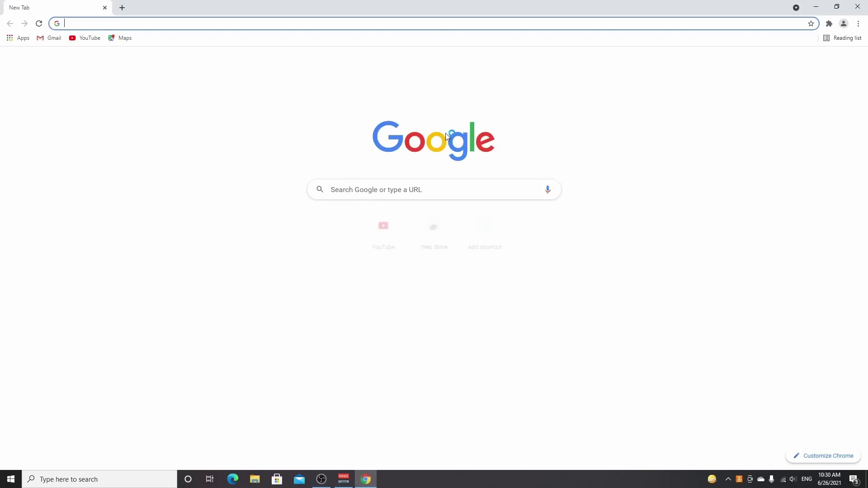
{"action": "type", "text": "danielplays.net"}
{"action": "key", "text": "Return"}
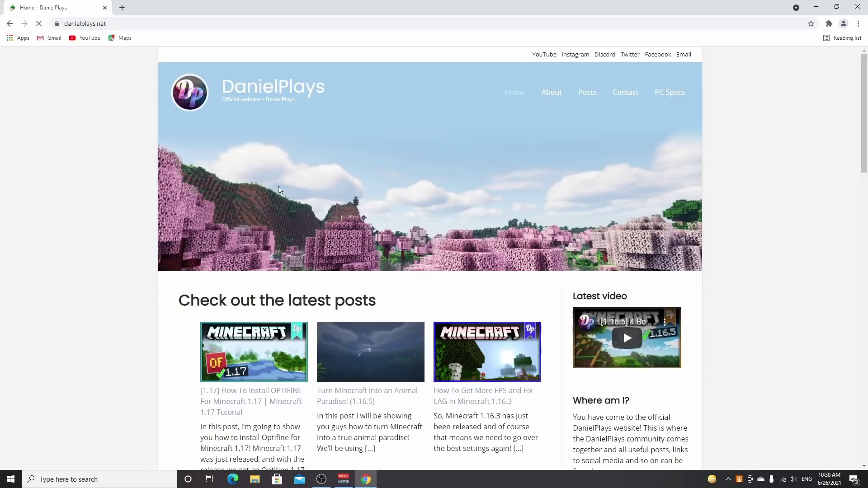
{"action": "scroll", "coordinate": [181, 296], "scroll_direction": "down", "scroll_amount": 3}
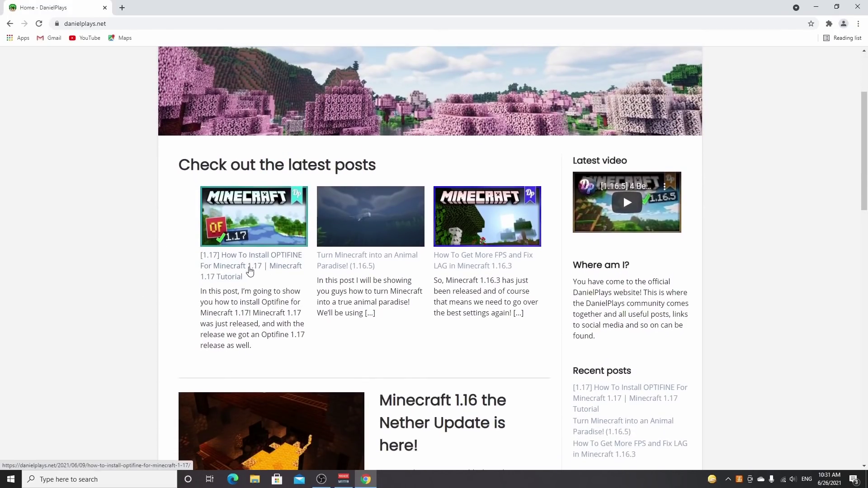
{"action": "left_click", "coordinate": [249, 269]}
Follow the article's 'Download 1.17 Optifine' link to the optifine.net downloads page.
{"action": "scroll", "coordinate": [128, 287], "scroll_direction": "down", "scroll_amount": 4}
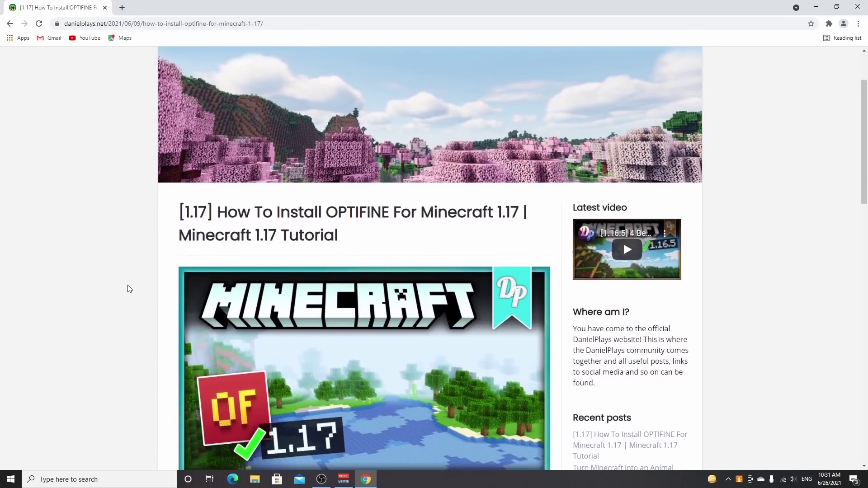
{"action": "scroll", "coordinate": [129, 288], "scroll_direction": "down", "scroll_amount": 2}
{"action": "scroll", "coordinate": [130, 289], "scroll_direction": "up", "scroll_amount": 1}
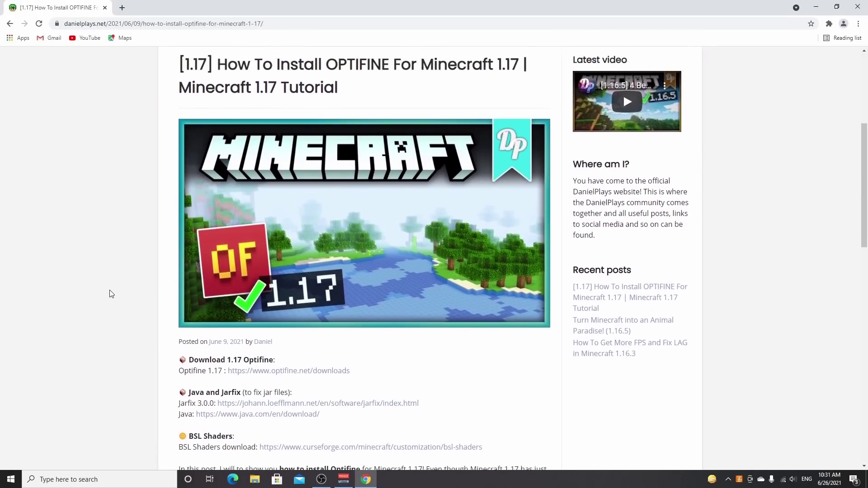
{"action": "scroll", "coordinate": [110, 293], "scroll_direction": "down", "scroll_amount": 4}
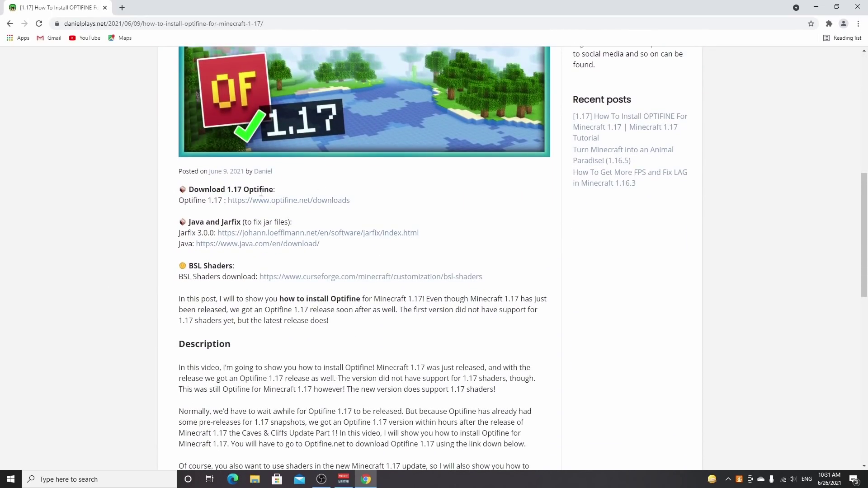
{"action": "left_click_drag", "start_coordinate": [194, 189], "coordinate": [272, 190]}
{"action": "left_click", "coordinate": [295, 189]}
{"action": "left_click", "coordinate": [286, 206]}
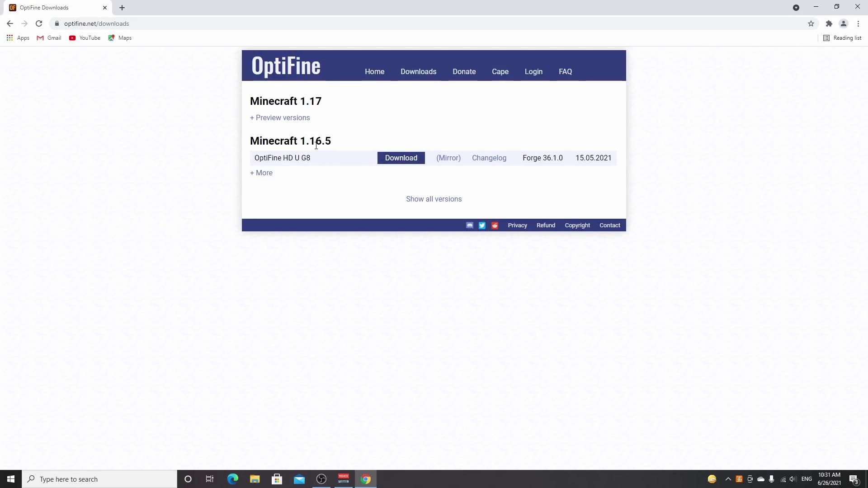
Expand the Minecraft 1.17 preview versions and locate the pre22 build.
{"action": "left_click", "coordinate": [253, 122]}
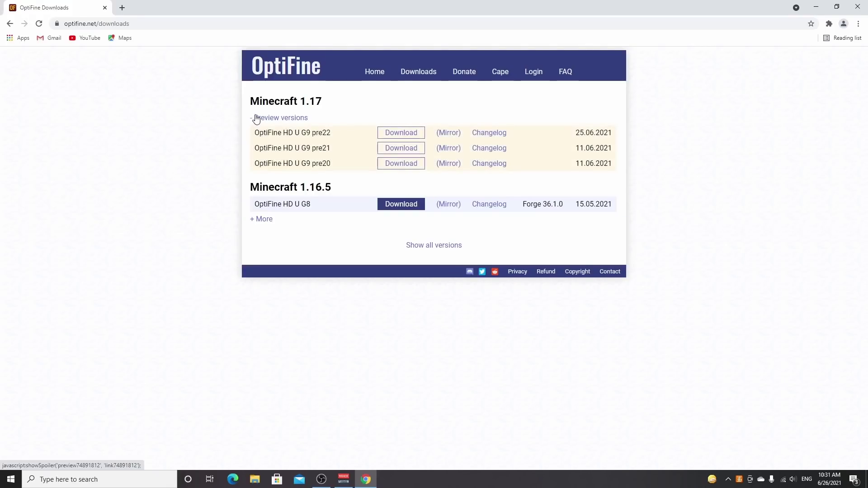
{"action": "double_click", "coordinate": [314, 133]}
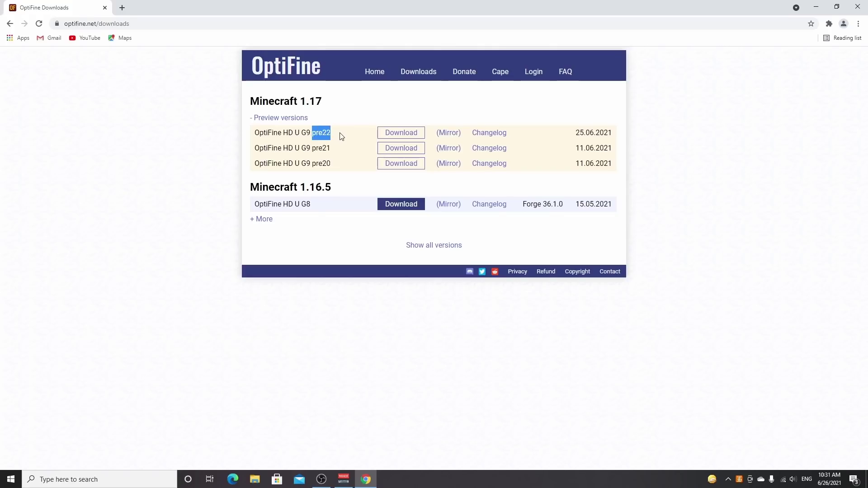
{"action": "left_click", "coordinate": [333, 137]}
{"action": "left_click_drag", "start_coordinate": [314, 132], "coordinate": [335, 132]}
{"action": "left_click", "coordinate": [319, 133]}
Download the OptiFine 1.17 HD U G9 pre22 jar and keep it despite the warning.
{"action": "left_click", "coordinate": [449, 135]}
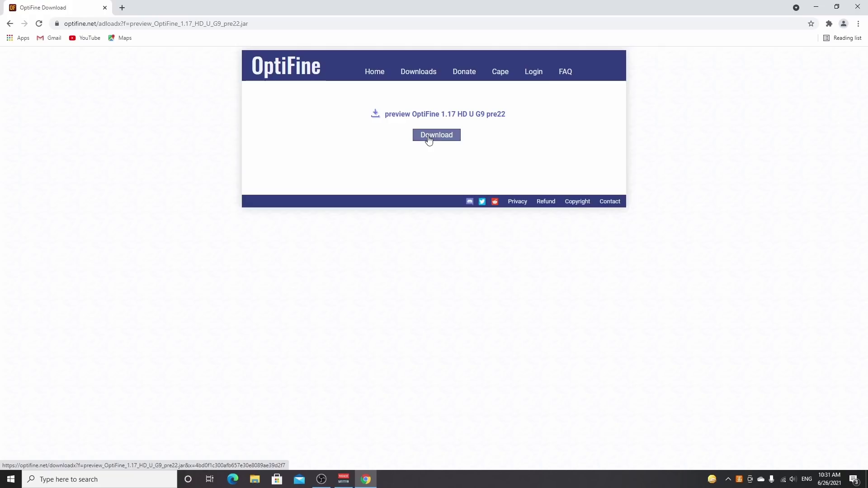
{"action": "left_click", "coordinate": [122, 8]}
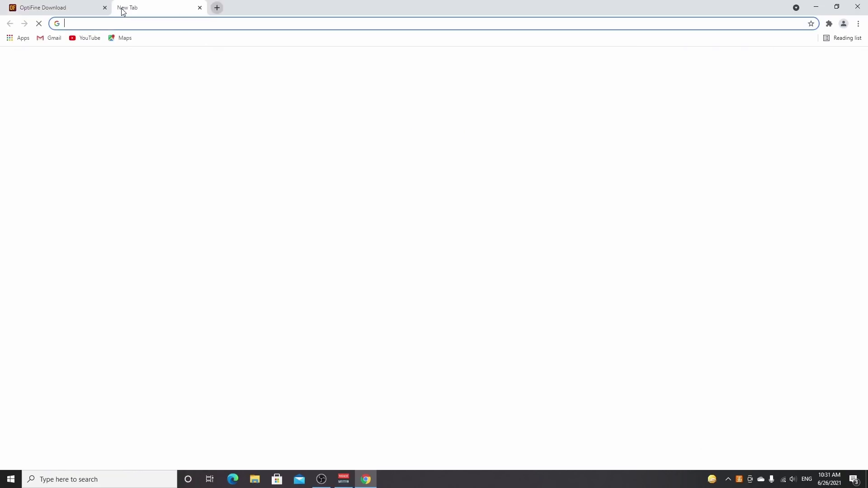
{"action": "left_click", "coordinate": [58, 6]}
{"action": "left_click", "coordinate": [436, 136]}
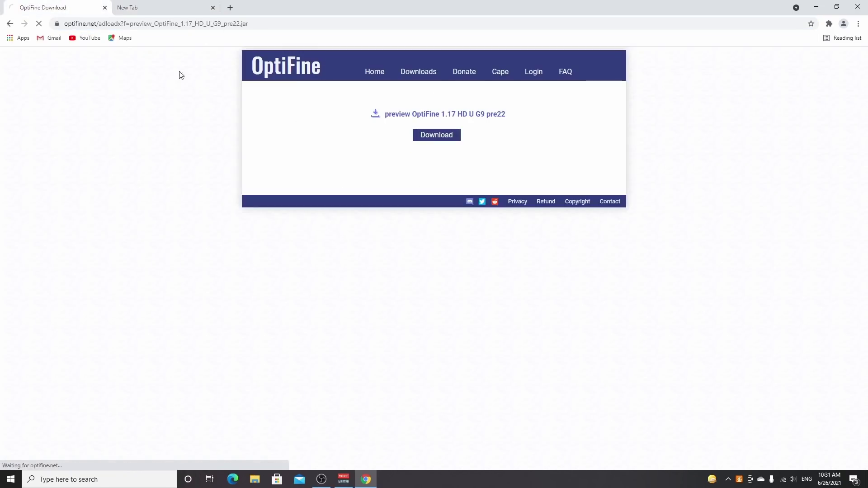
{"action": "left_click", "coordinate": [105, 7]}
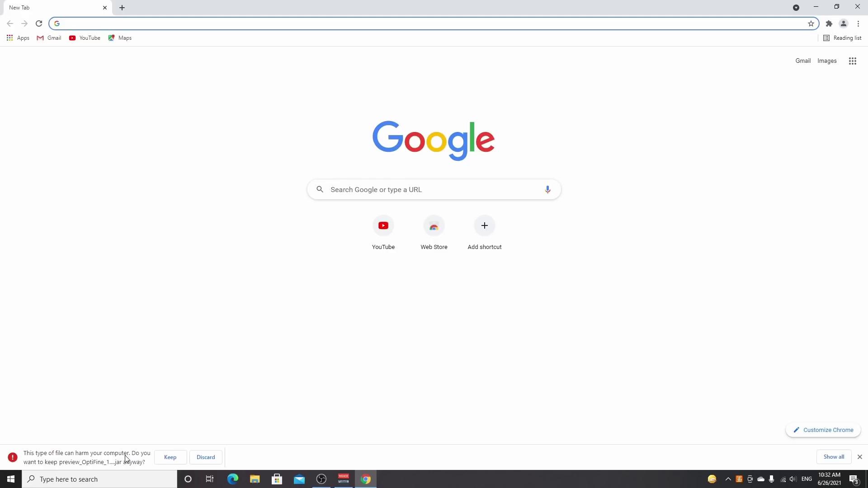
{"action": "left_click", "coordinate": [170, 457]}
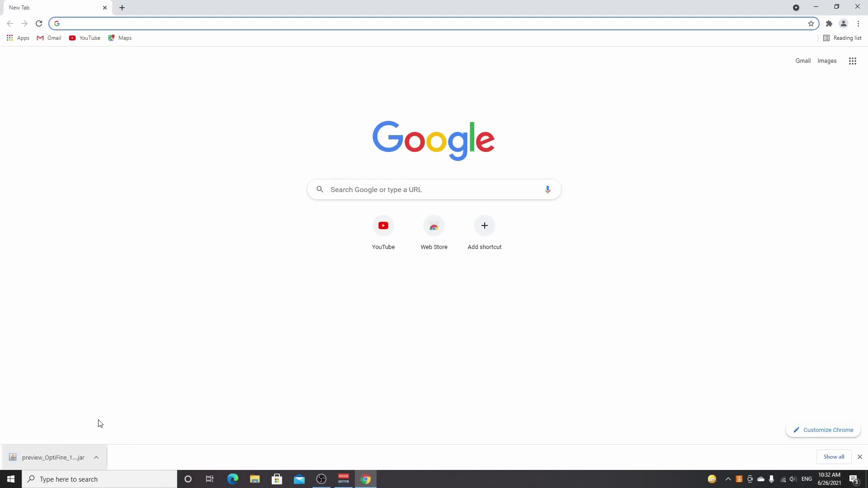
Save the OptiFine pre22 jar to the desktop, check its Open with options, and start Chrome.
{"action": "left_click_drag", "start_coordinate": [50, 458], "coordinate": [225, 118]}
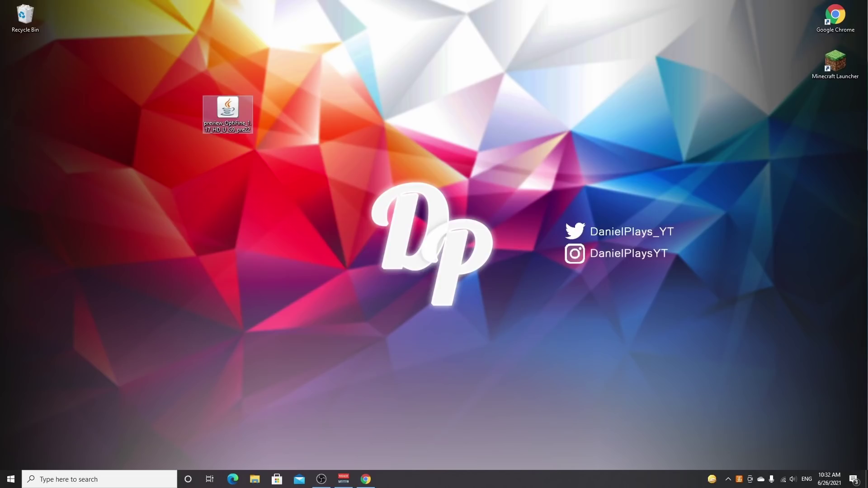
{"action": "right_click", "coordinate": [228, 108]}
{"action": "mouse_move", "coordinate": [331, 168]}
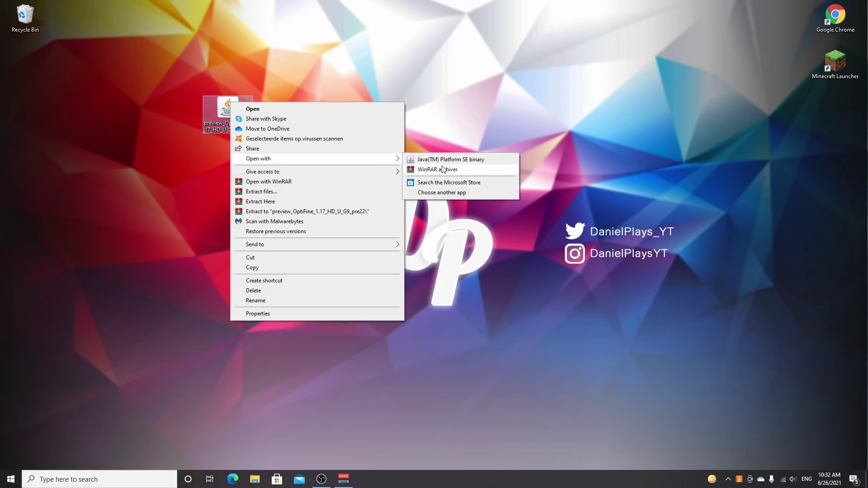
{"action": "left_click", "coordinate": [444, 150]}
{"action": "left_click", "coordinate": [444, 152]}
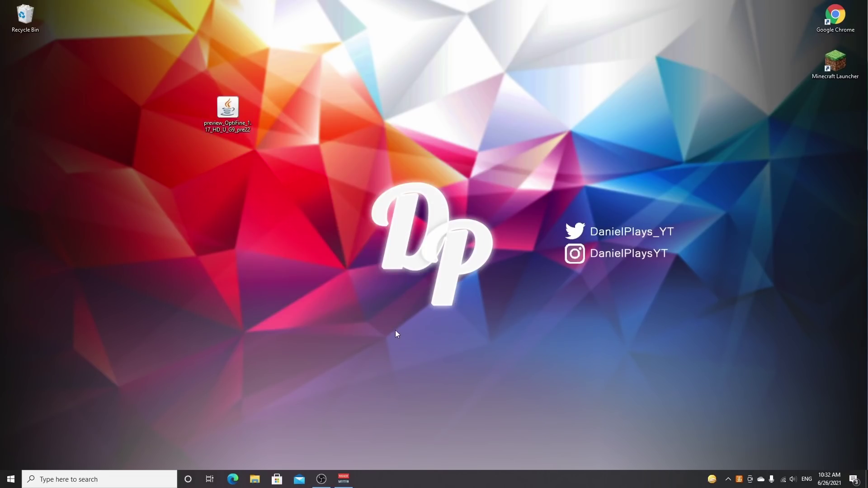
{"action": "double_click", "coordinate": [835, 16]}
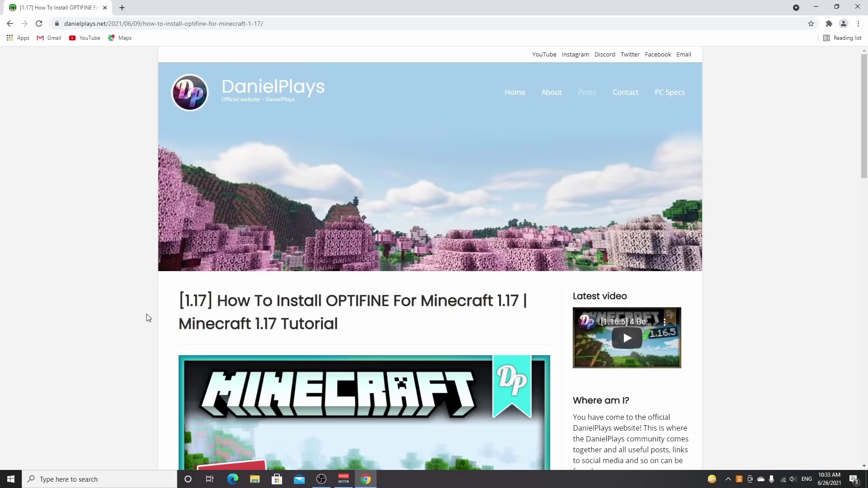
Open the Jarfix page from the blog post in a new tab.
{"action": "scroll", "coordinate": [150, 325], "scroll_direction": "down", "scroll_amount": 7}
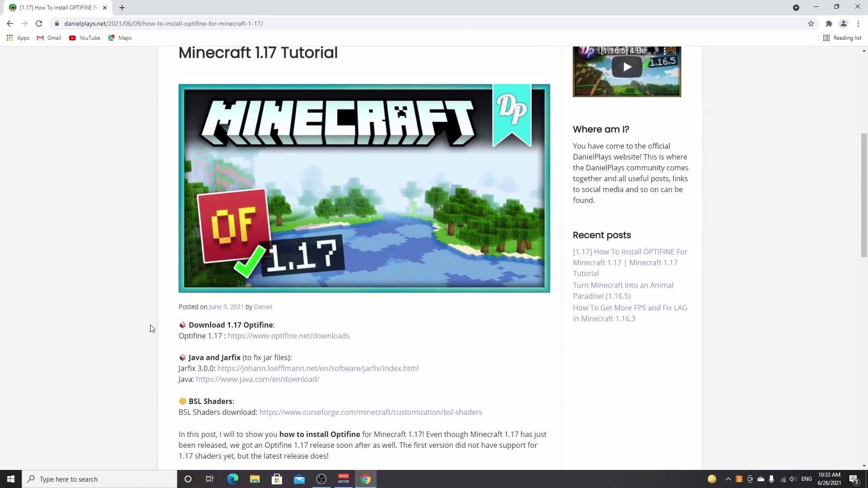
{"action": "scroll", "coordinate": [151, 328], "scroll_direction": "down", "scroll_amount": 2}
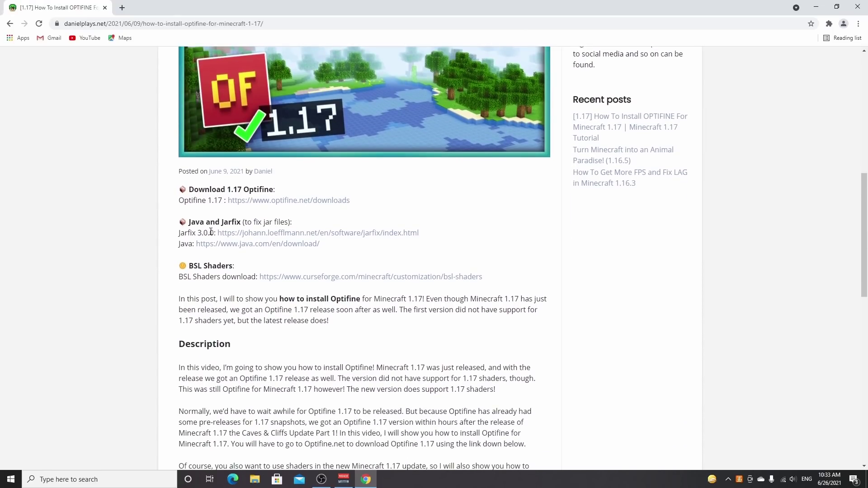
{"action": "right_click", "coordinate": [329, 234]}
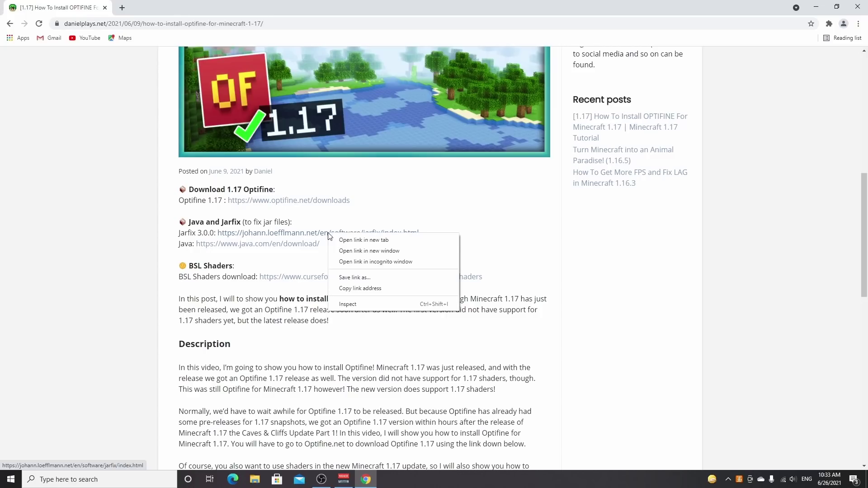
{"action": "left_click", "coordinate": [357, 240]}
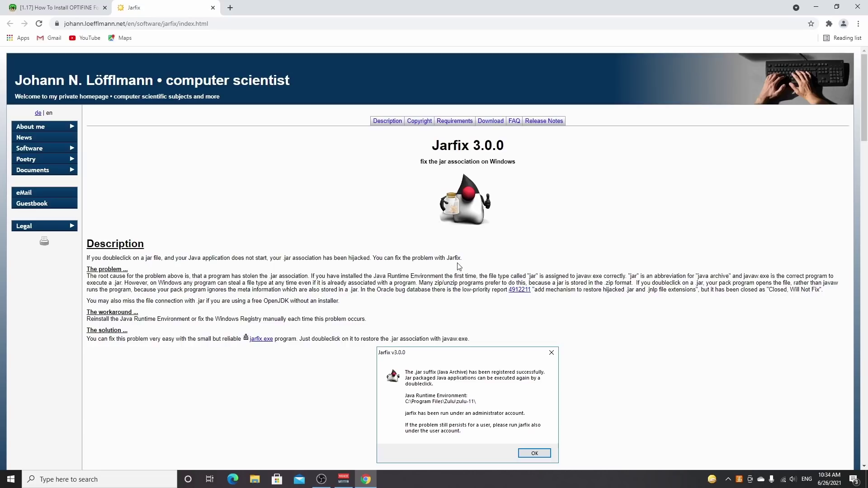
Restore the .jar association to Java with Jarfix v3.0.0, close its tab, and minimize Chrome.
{"action": "scroll", "coordinate": [458, 297], "scroll_direction": "down", "scroll_amount": 1}
{"action": "scroll", "coordinate": [458, 297], "scroll_direction": "down", "scroll_amount": 1}
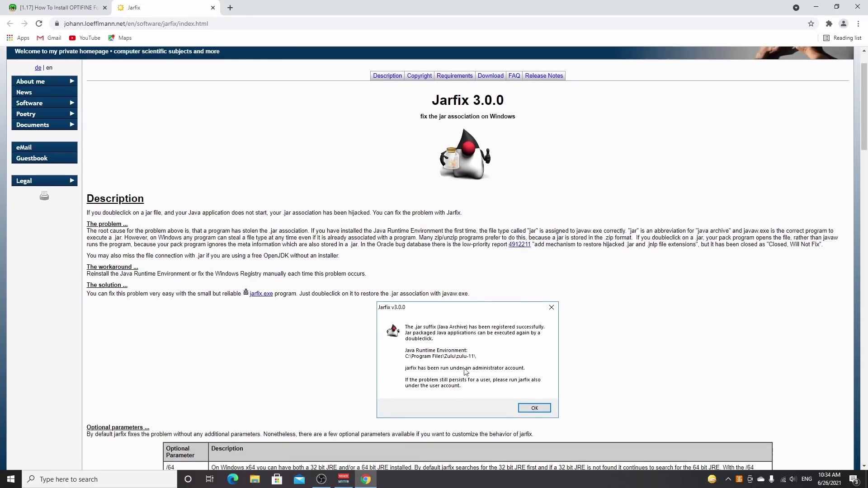
{"action": "scroll", "coordinate": [459, 299], "scroll_direction": "down", "scroll_amount": 2}
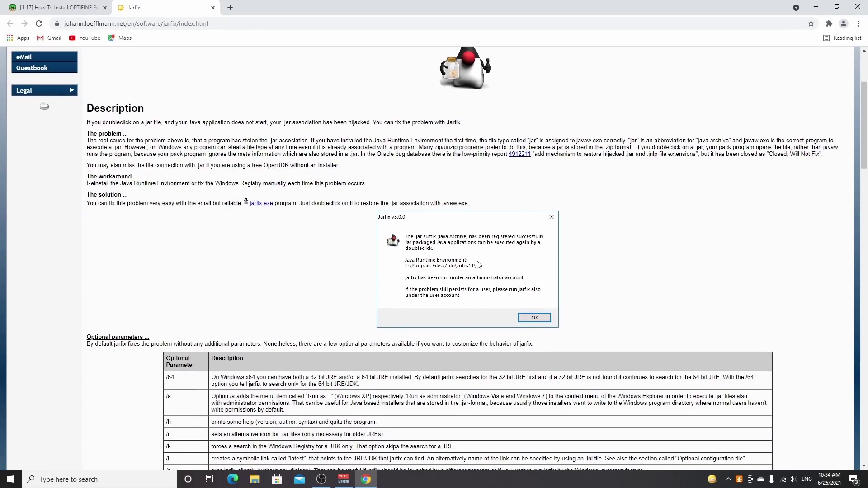
{"action": "left_click", "coordinate": [212, 8]}
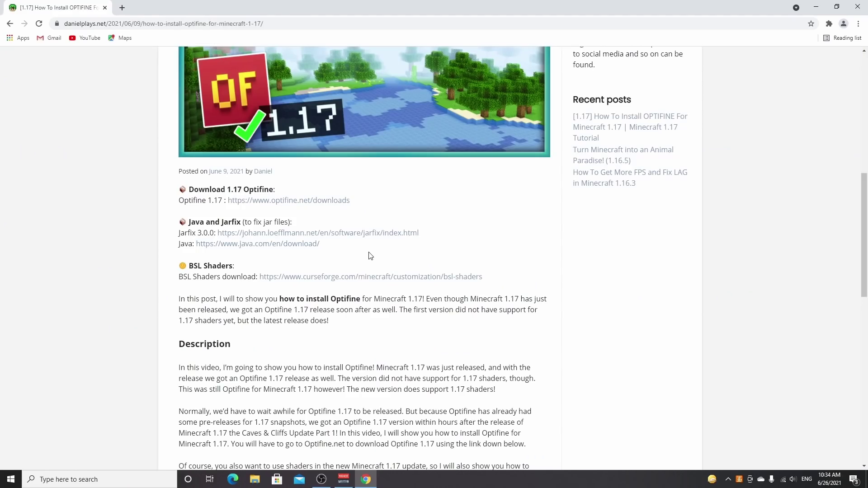
{"action": "left_click_drag", "start_coordinate": [179, 244], "coordinate": [193, 245]}
{"action": "left_click", "coordinate": [235, 263]}
{"action": "left_click", "coordinate": [825, 5]}
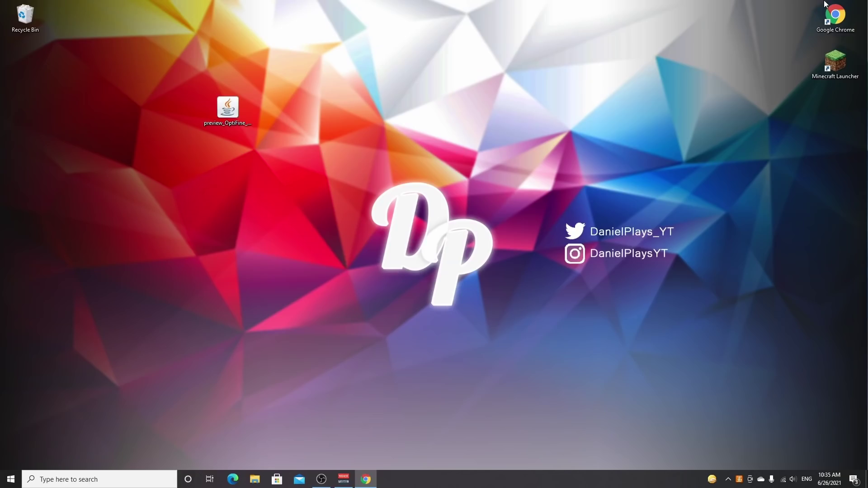
{"action": "right_click", "coordinate": [227, 110]}
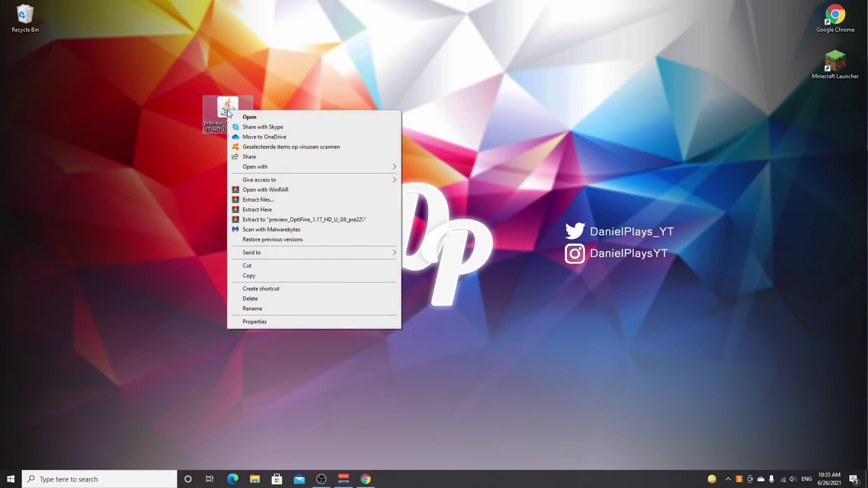
{"action": "mouse_move", "coordinate": [252, 168]}
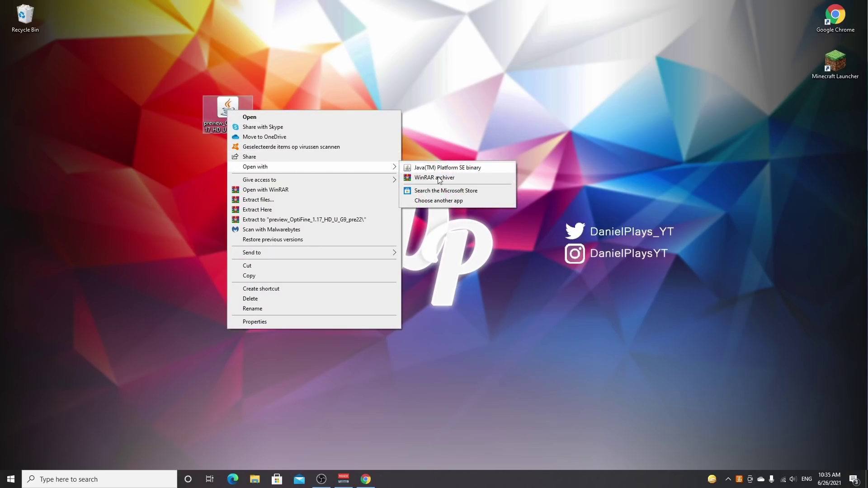
{"action": "left_click", "coordinate": [446, 201]}
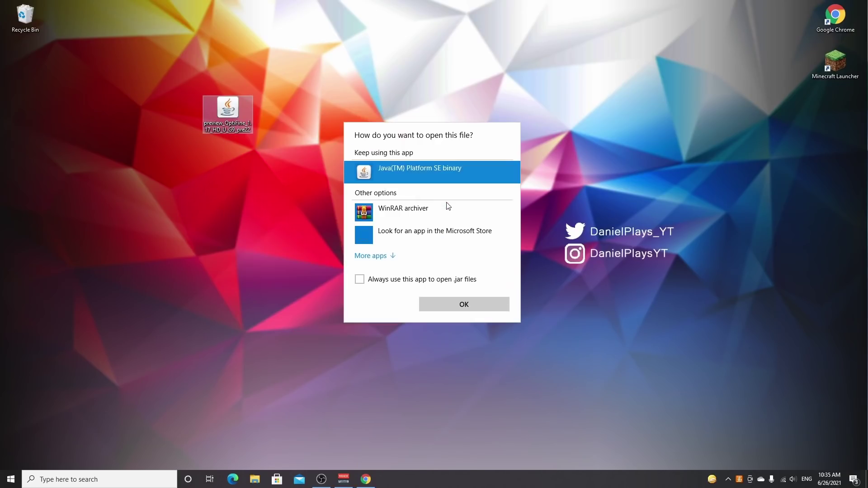
{"action": "left_click", "coordinate": [388, 263]}
{"action": "scroll", "coordinate": [424, 221], "scroll_direction": "down", "scroll_amount": 5}
{"action": "scroll", "coordinate": [407, 235], "scroll_direction": "up", "scroll_amount": 3}
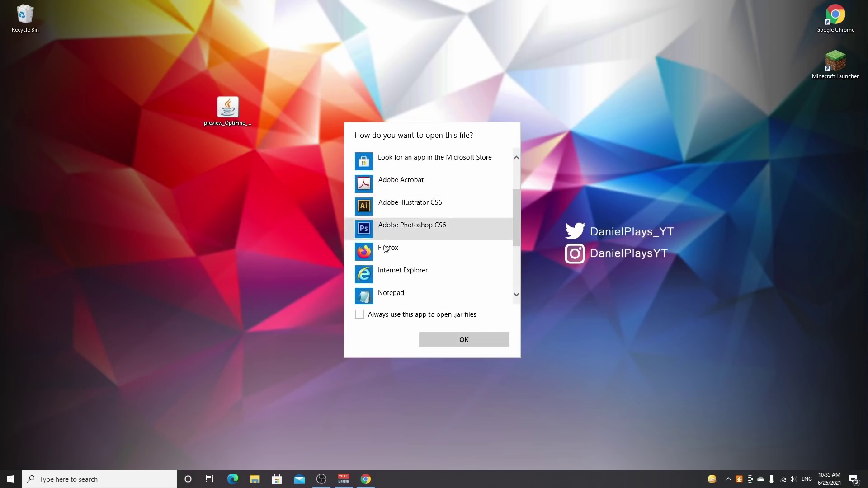
{"action": "scroll", "coordinate": [385, 249], "scroll_direction": "up", "scroll_amount": 3}
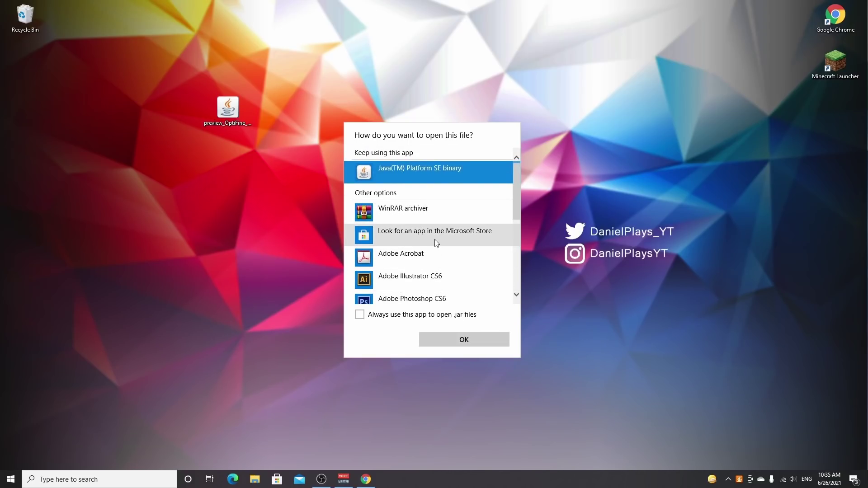
{"action": "left_click", "coordinate": [463, 340]}
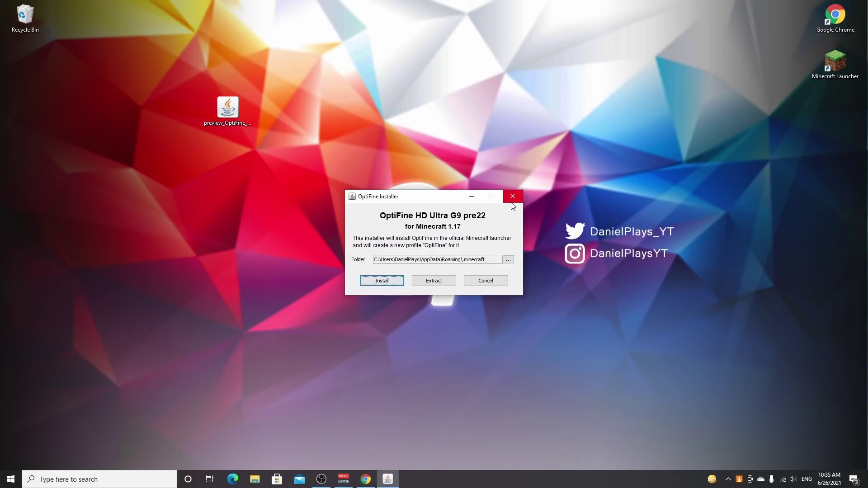
{"action": "left_click", "coordinate": [513, 197]}
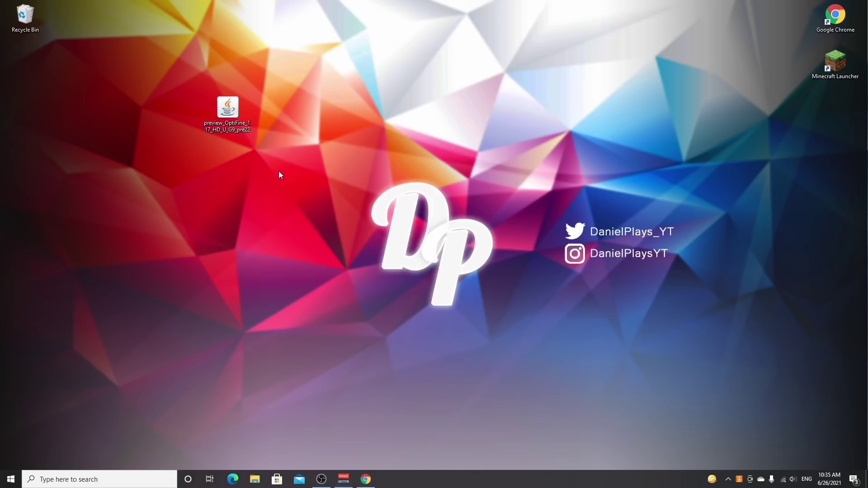
Install OptiFine HD U G9 pre22 for 1.17 into the Minecraft folder and reopen the launcher.
{"action": "double_click", "coordinate": [216, 123]}
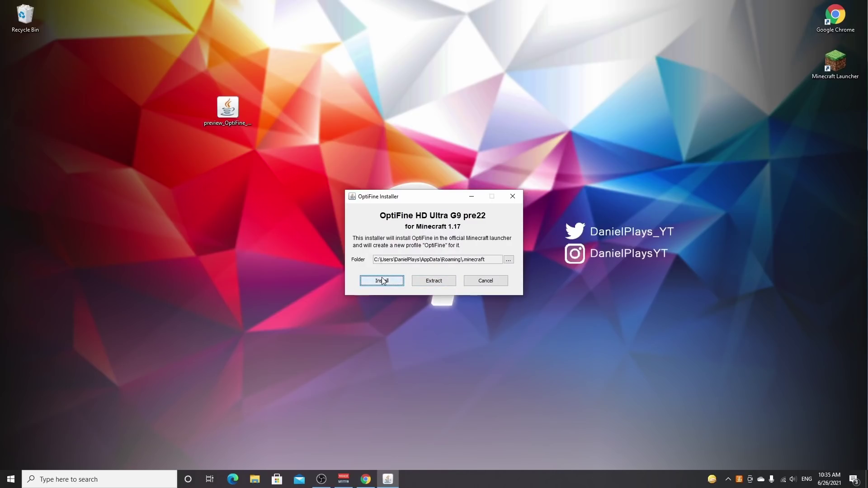
{"action": "left_click", "coordinate": [383, 281]}
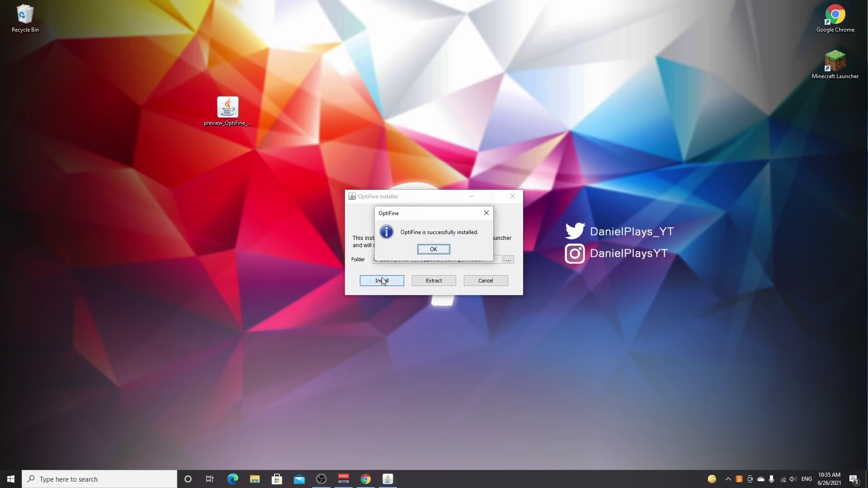
{"action": "left_click", "coordinate": [435, 249]}
{"action": "double_click", "coordinate": [835, 64]}
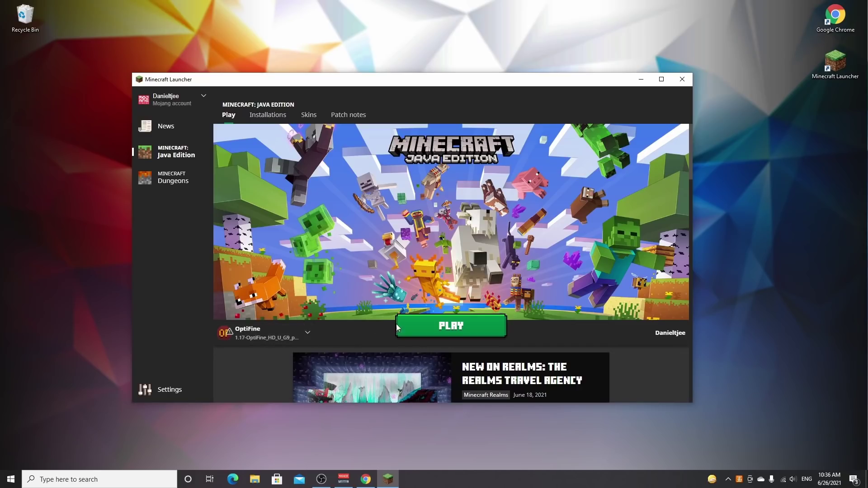
Bring the danielplays.net OptiFine 1.17 guide back to the front from the taskbar.
{"action": "left_click", "coordinate": [366, 480]}
Follow the guide's BSL Shaders link to the CurseForge BSL Shaders page.
{"action": "scroll", "coordinate": [149, 197], "scroll_direction": "up", "scroll_amount": 2}
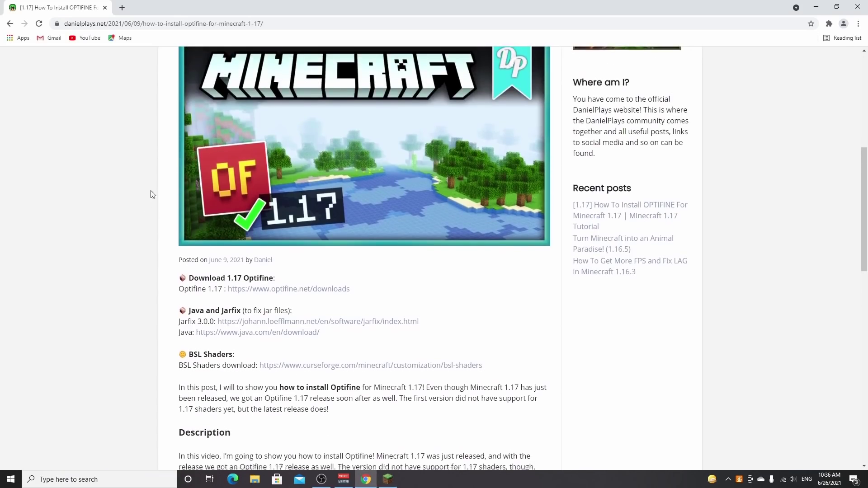
{"action": "scroll", "coordinate": [154, 190], "scroll_direction": "down", "scroll_amount": 4}
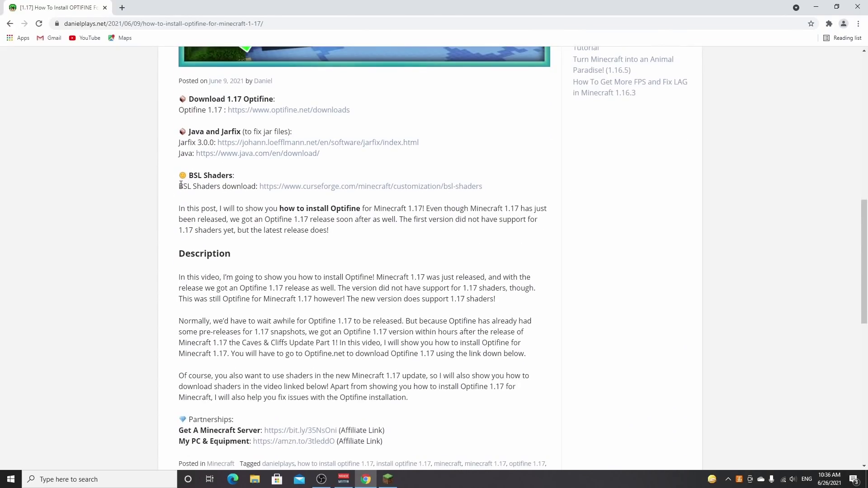
{"action": "left_click_drag", "start_coordinate": [180, 186], "coordinate": [252, 186]}
{"action": "left_click", "coordinate": [230, 189]}
{"action": "left_click", "coordinate": [374, 189]}
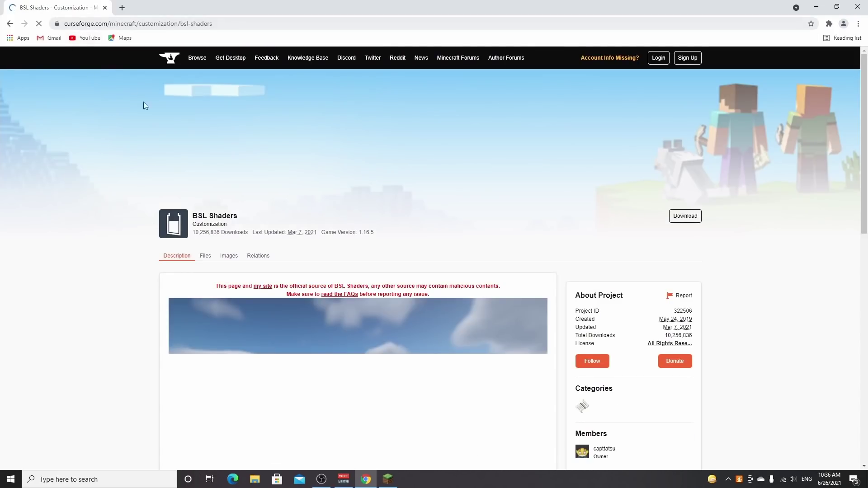
{"action": "left_click_drag", "start_coordinate": [218, 286], "coordinate": [317, 287]}
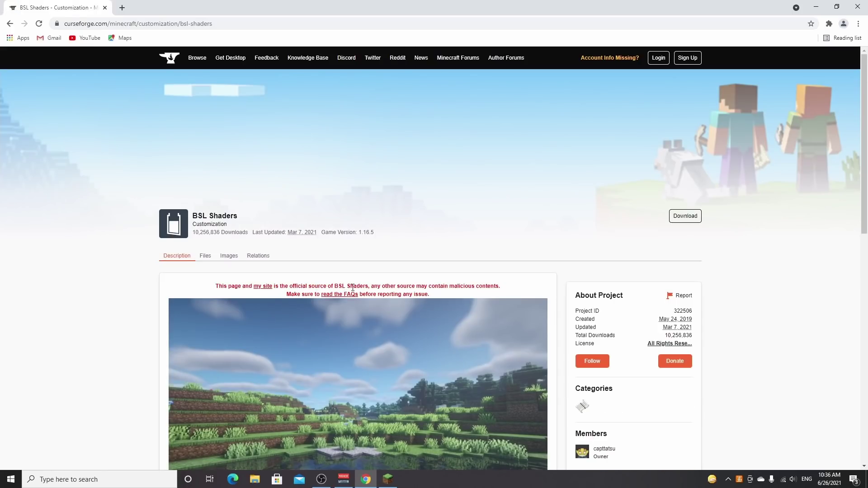
Download BSL_v8.0.01.zip for Minecraft 1.16 from Recent Files and save it on the desktop.
{"action": "scroll", "coordinate": [233, 70], "scroll_direction": "down", "scroll_amount": 5}
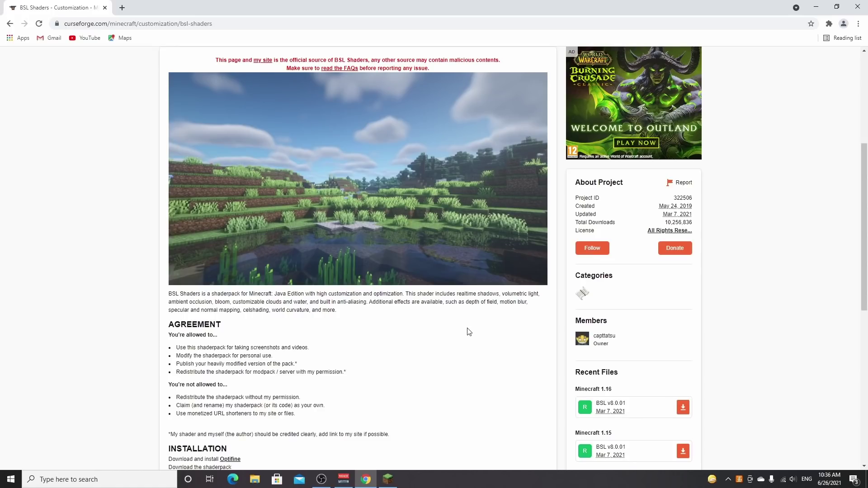
{"action": "scroll", "coordinate": [469, 332], "scroll_direction": "down", "scroll_amount": 3}
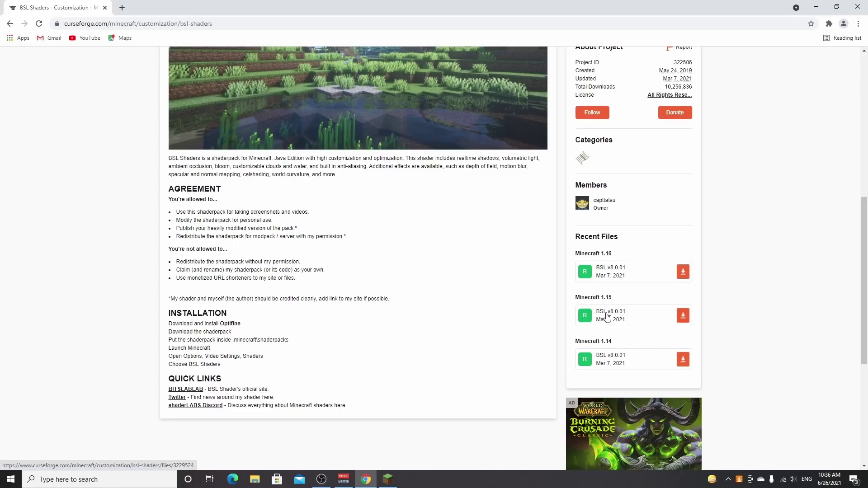
{"action": "left_click", "coordinate": [683, 272]}
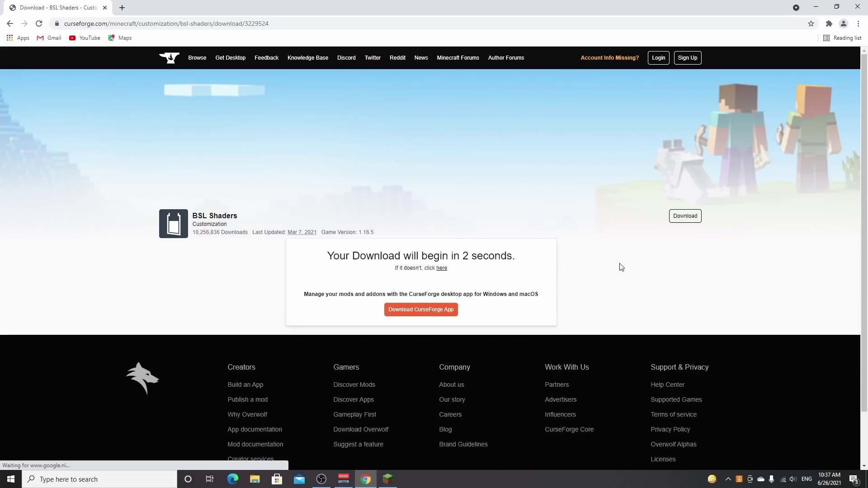
{"action": "left_click_drag", "start_coordinate": [36, 458], "coordinate": [227, 157]}
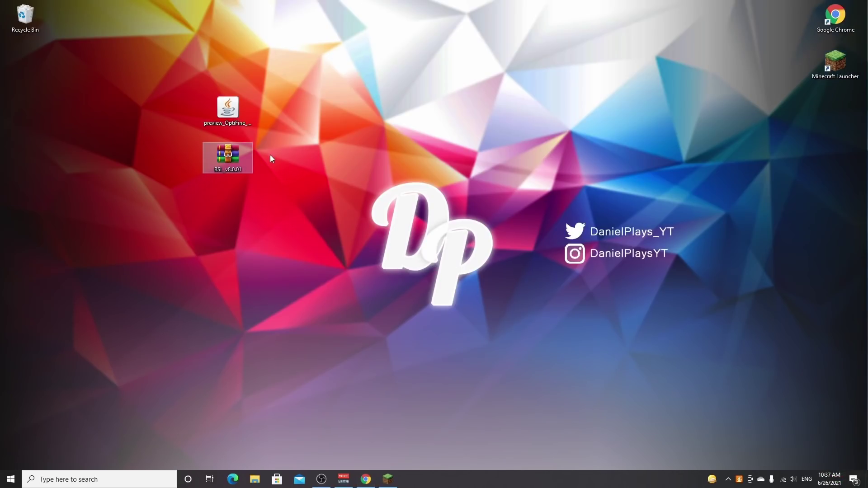
{"action": "double_click", "coordinate": [227, 155]}
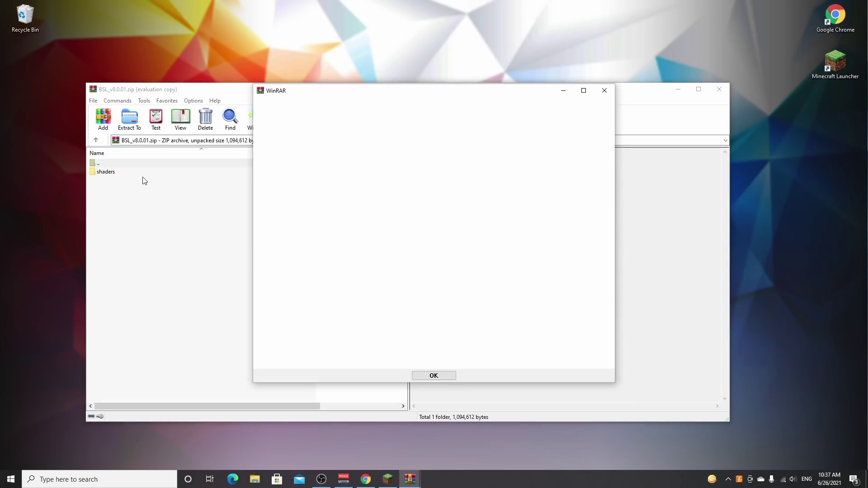
{"action": "left_click", "coordinate": [598, 91]}
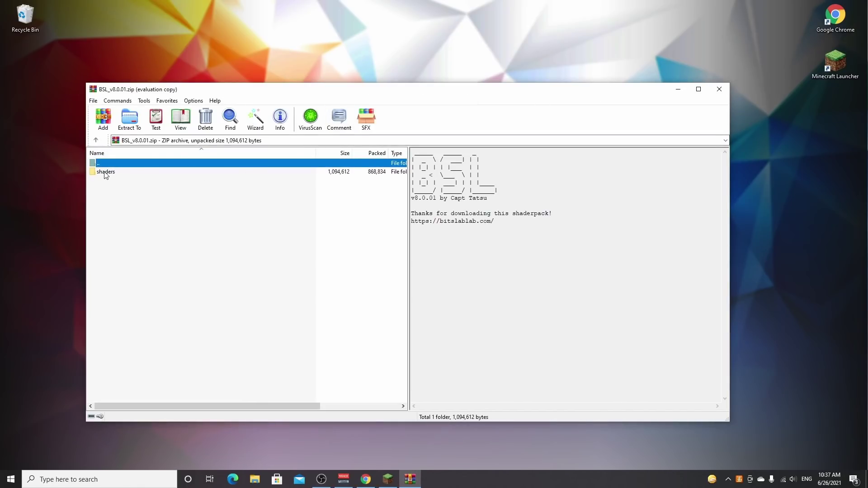
{"action": "left_click_drag", "start_coordinate": [105, 173], "coordinate": [110, 177]}
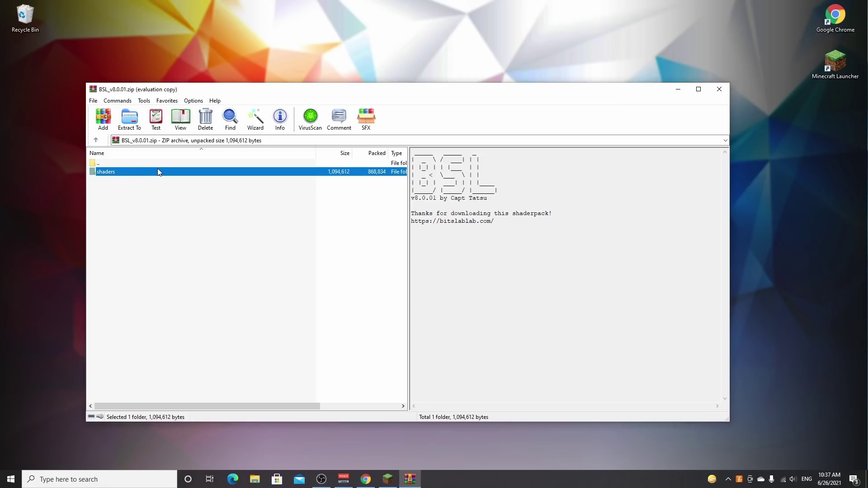
{"action": "left_click", "coordinate": [719, 89]}
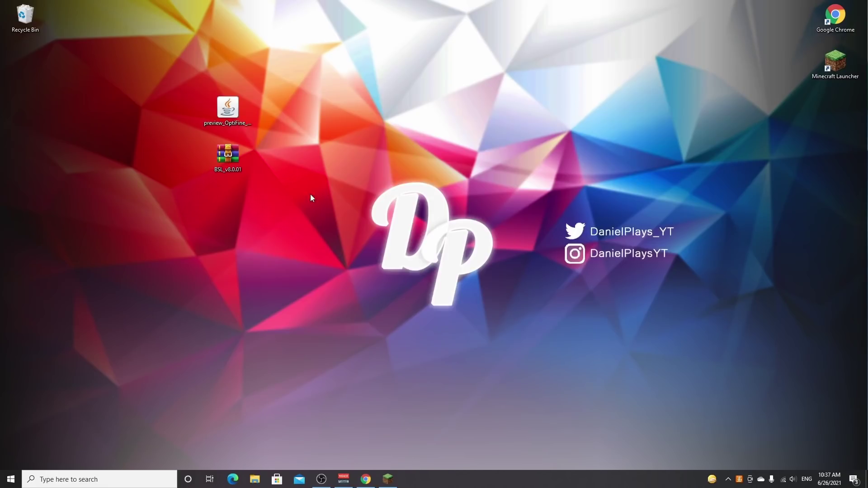